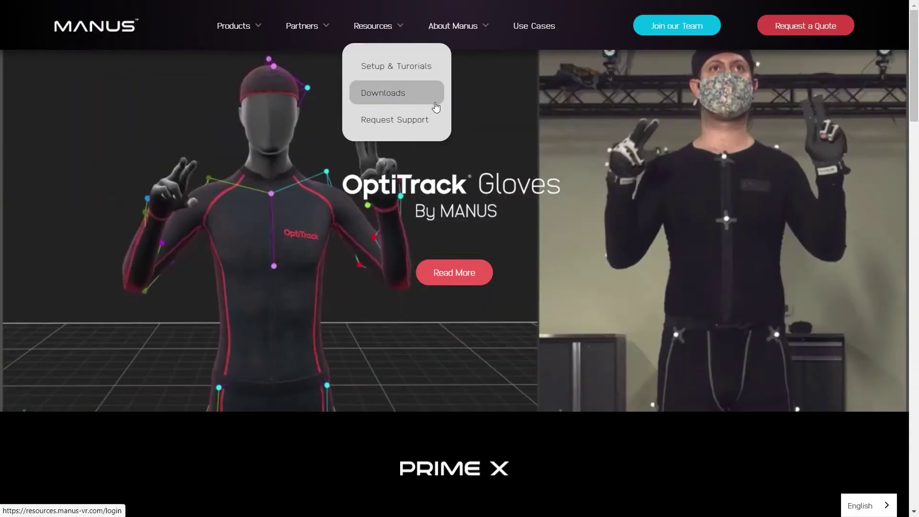
- Register a new Manus Resource Center account listing MANUS Prime Core Gloves as the purchased product
click(435, 101)
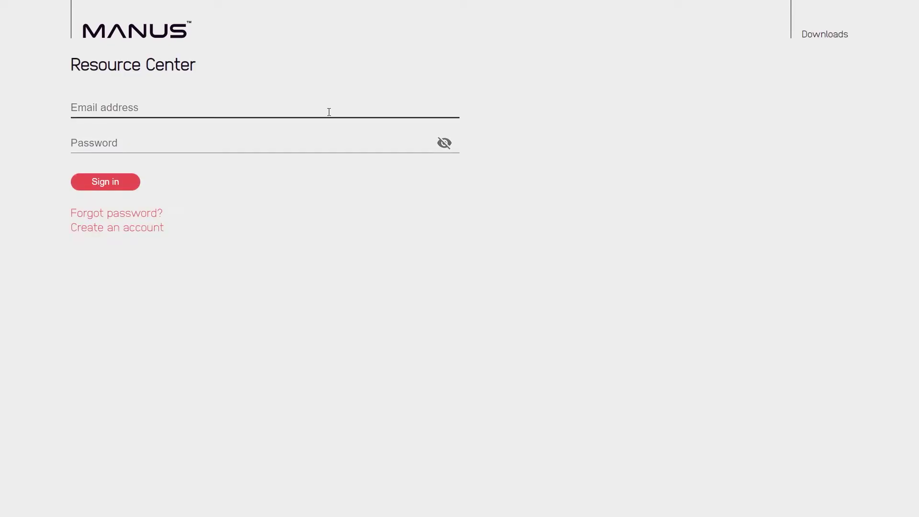
click(150, 230)
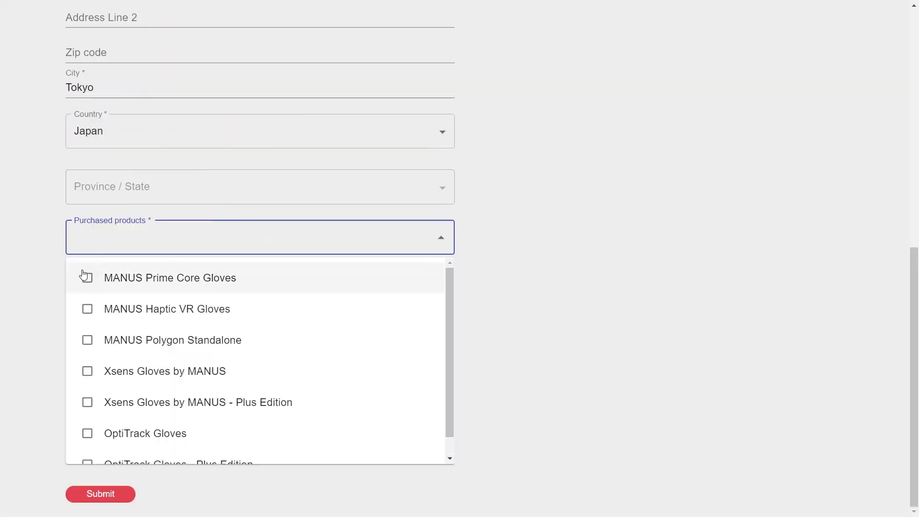
click(108, 275)
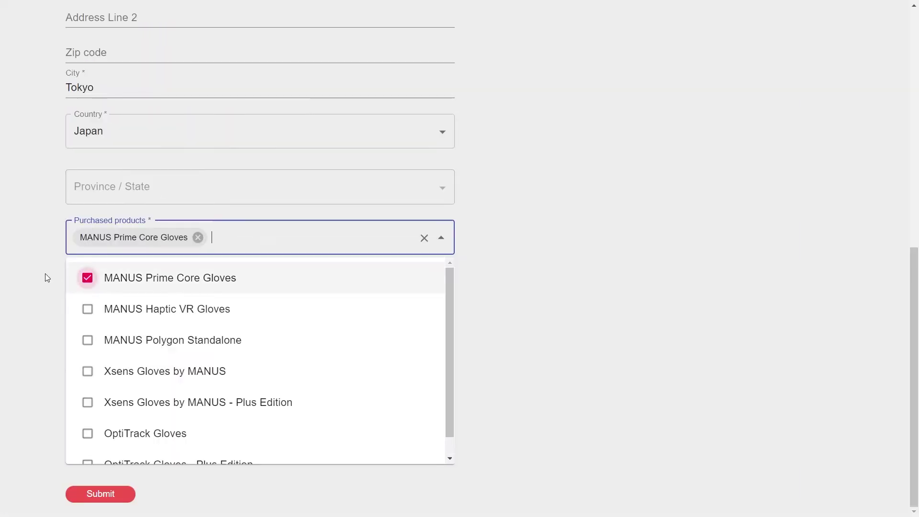
click(45, 274)
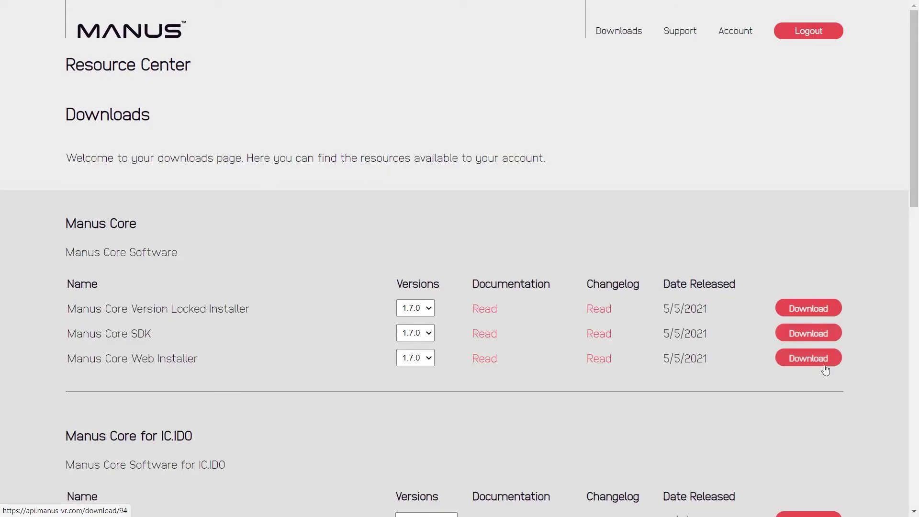
- Download the Manus Core 1.7.0 Web Installer, then launch Manus Dashboard maximized
click(824, 365)
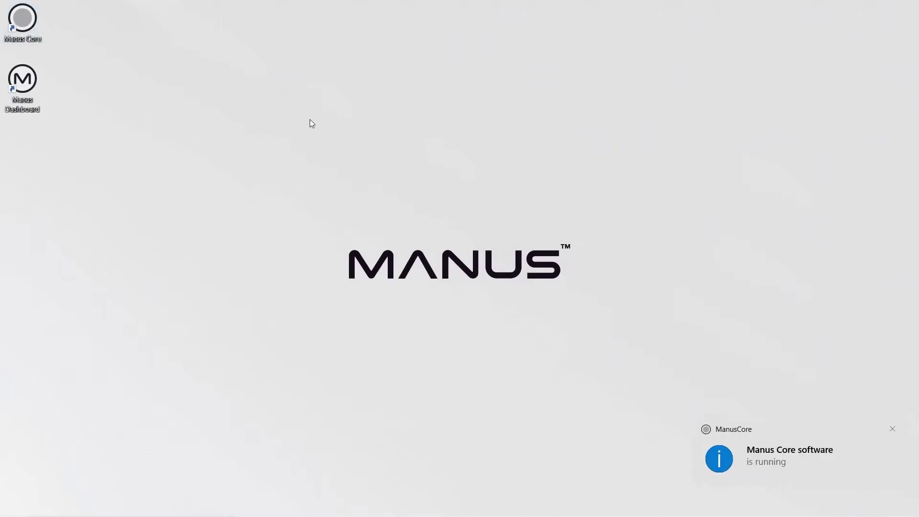
double_click(37, 83)
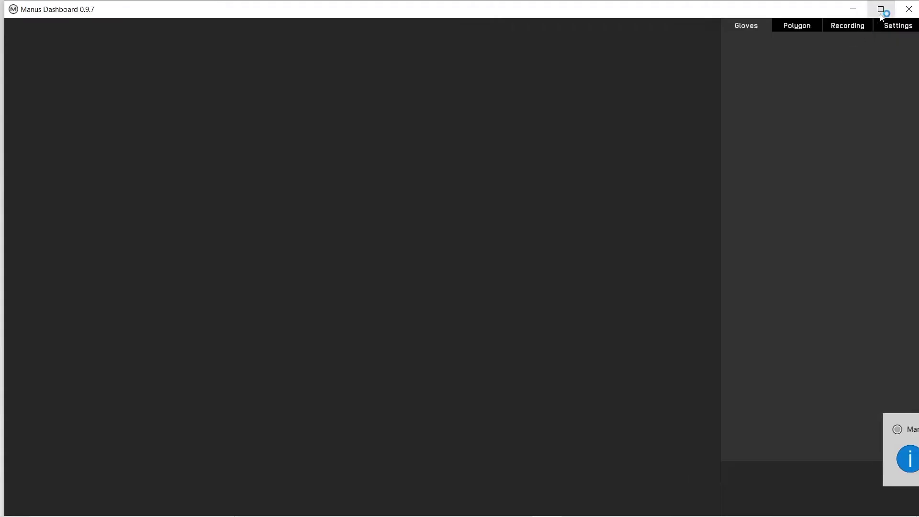
click(880, 8)
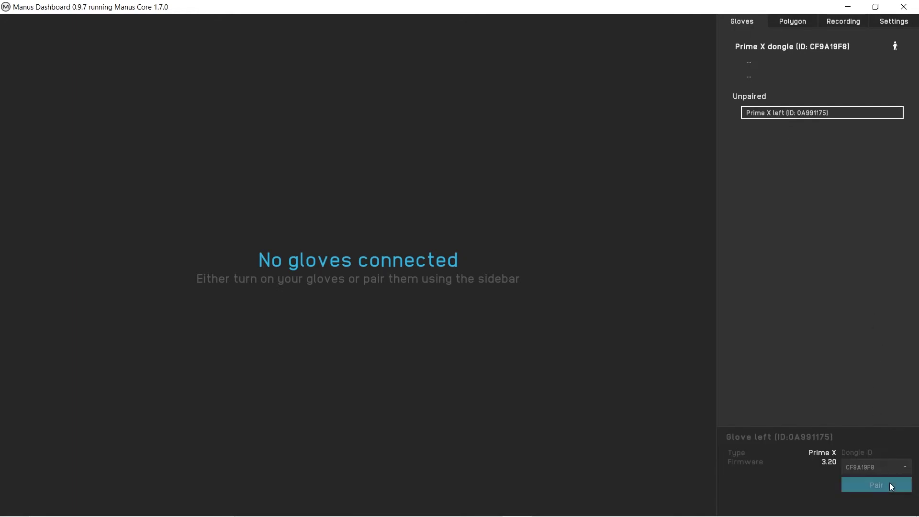
- Pair the unpaired Prime X left glove with the dongle
click(889, 485)
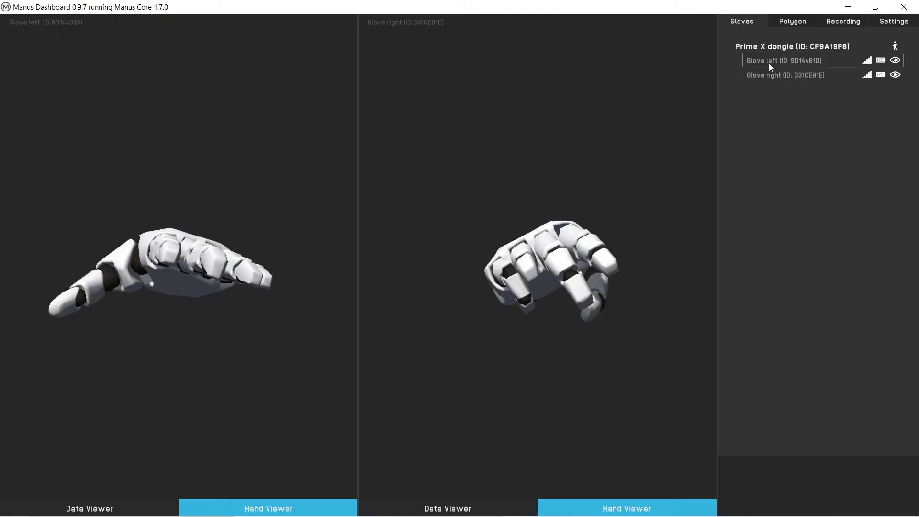
- Start calibrating the left glove with Progress automatically enabled
click(768, 62)
click(866, 471)
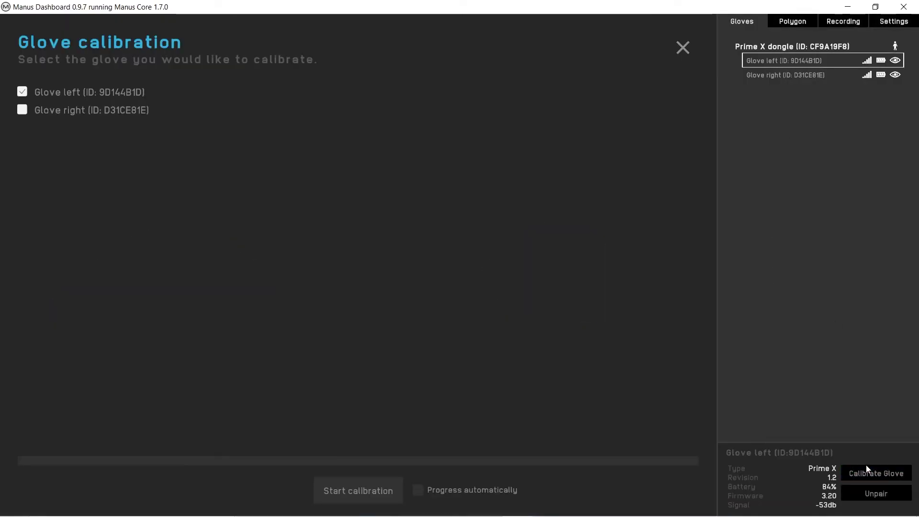
click(416, 492)
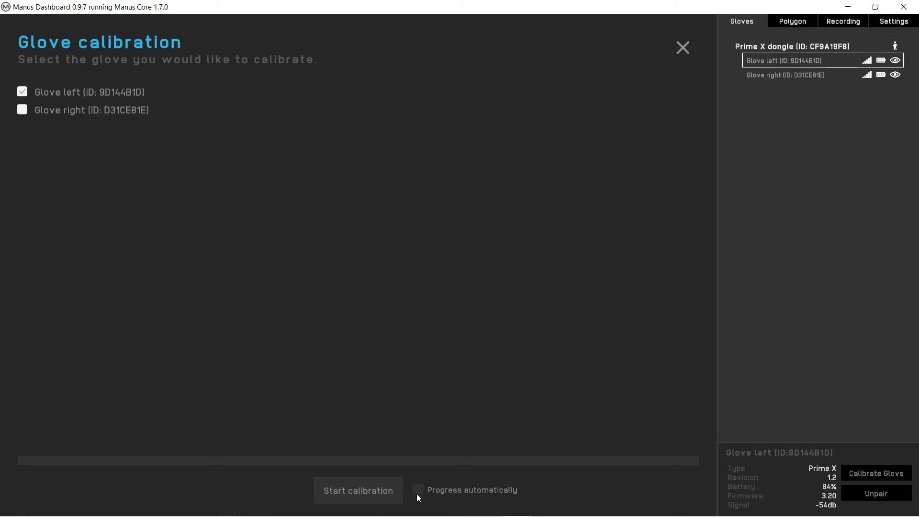
click(369, 486)
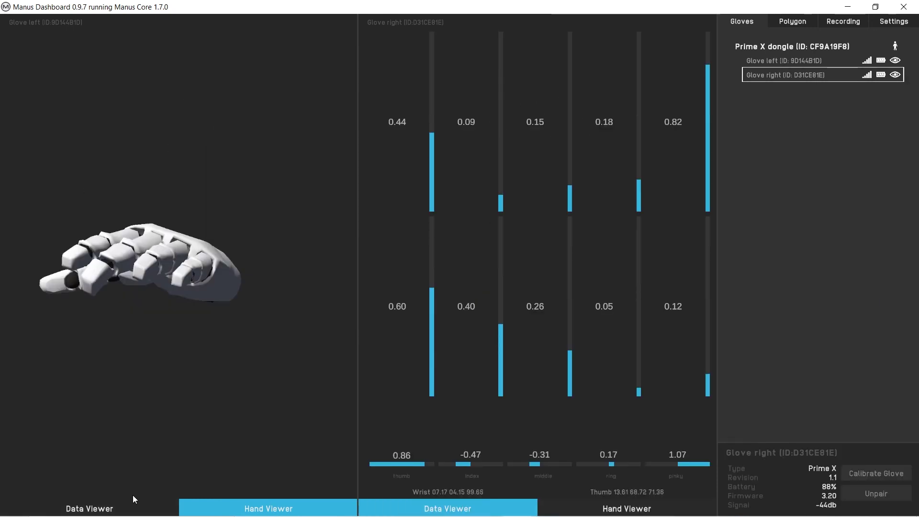
- Show the left glove's details and its live finger values in the Data Viewer
click(136, 485)
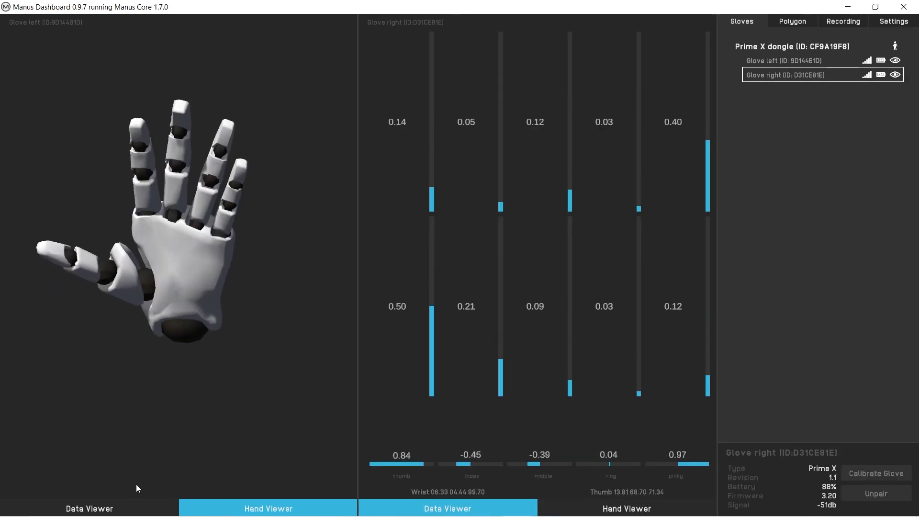
click(139, 506)
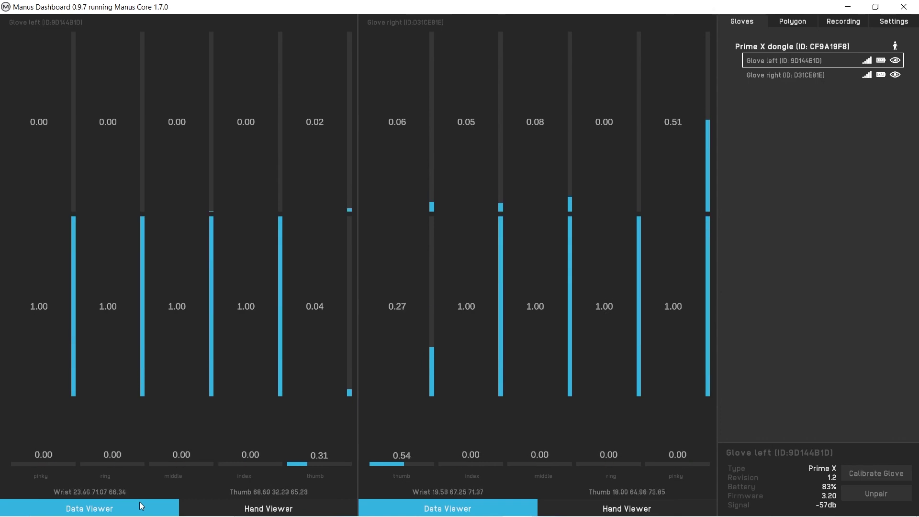